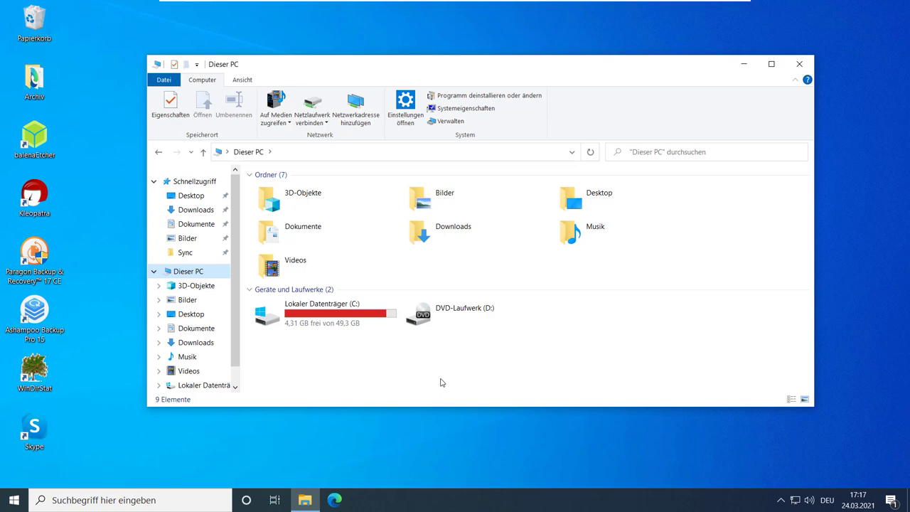
Search Windows for "datenträger" and open the storage settings through the Speicheroptimierung aktivieren result
click(14, 500)
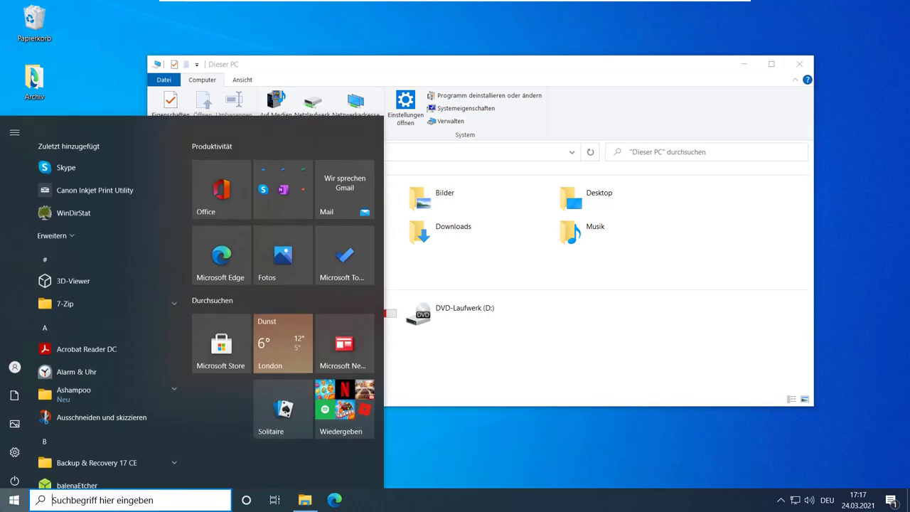
text(datenträger)
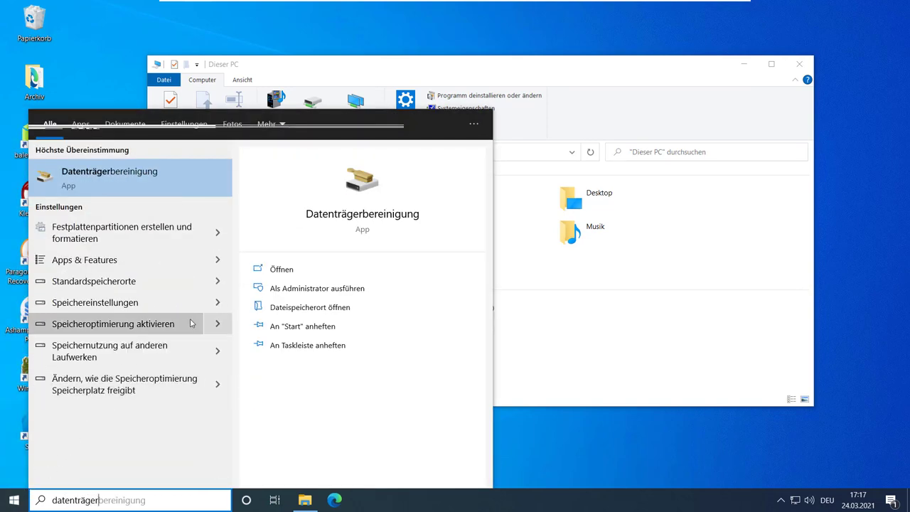
click(114, 323)
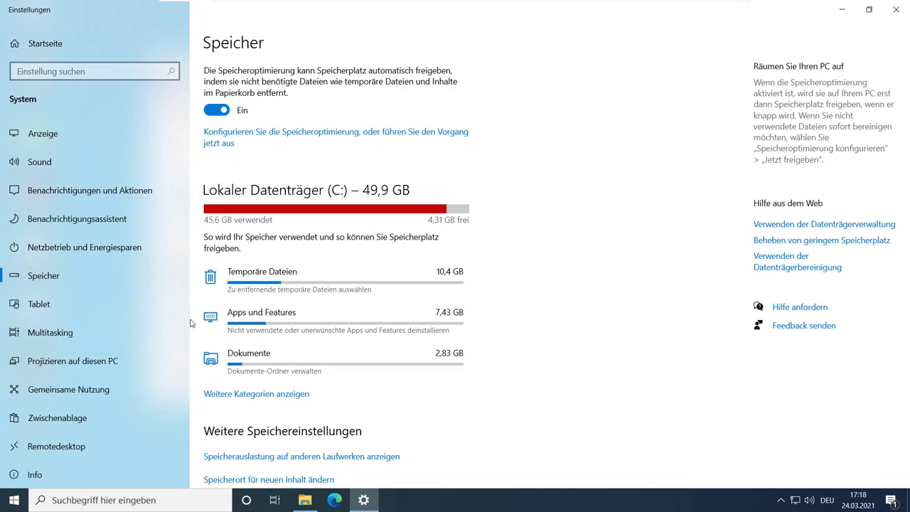
In Temporäre Dateien, also select Dateien für die Übermittlungsoptimierung, Papierkorb and Temporäre Windows-Installationsdateien, and remove the selected files
click(369, 291)
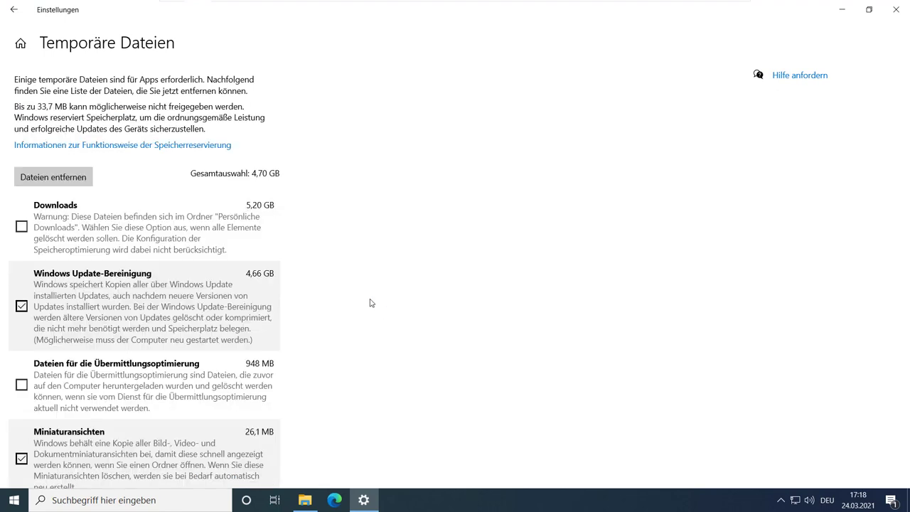
scroll(336, 340, down, 2)
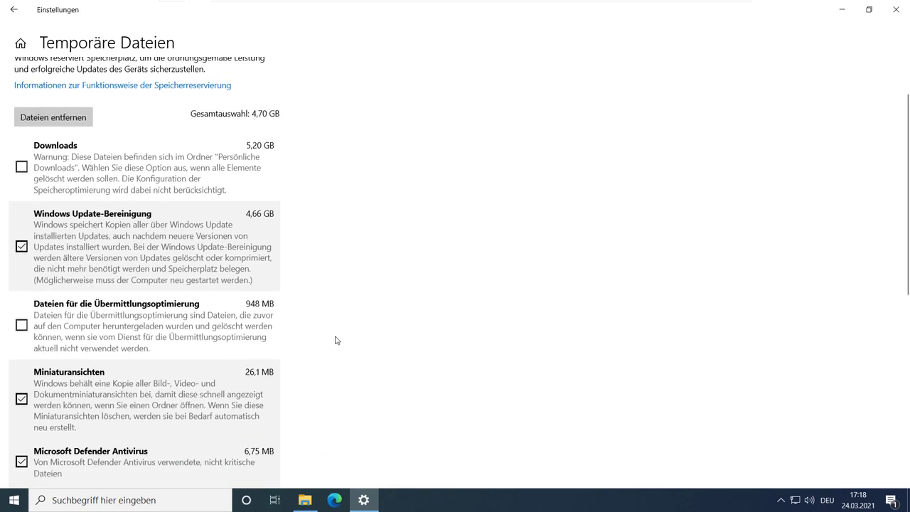
click(22, 320)
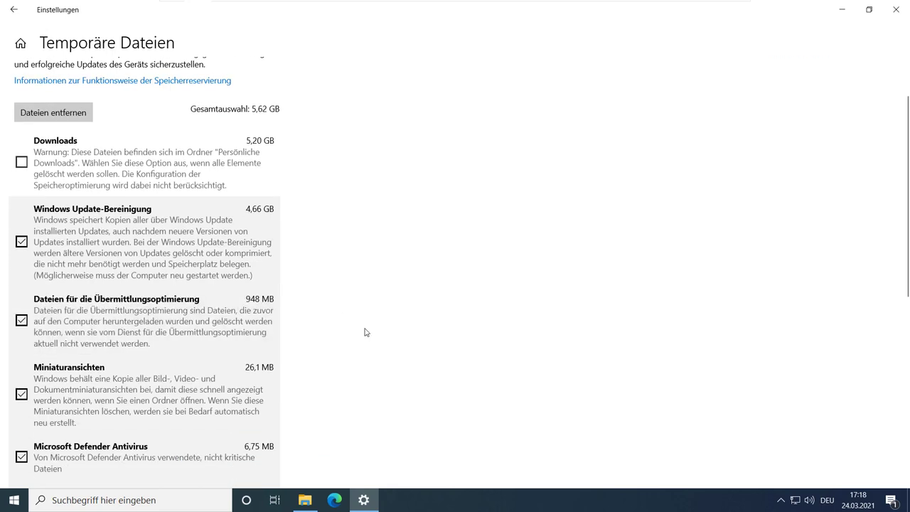
scroll(366, 332, down, 5)
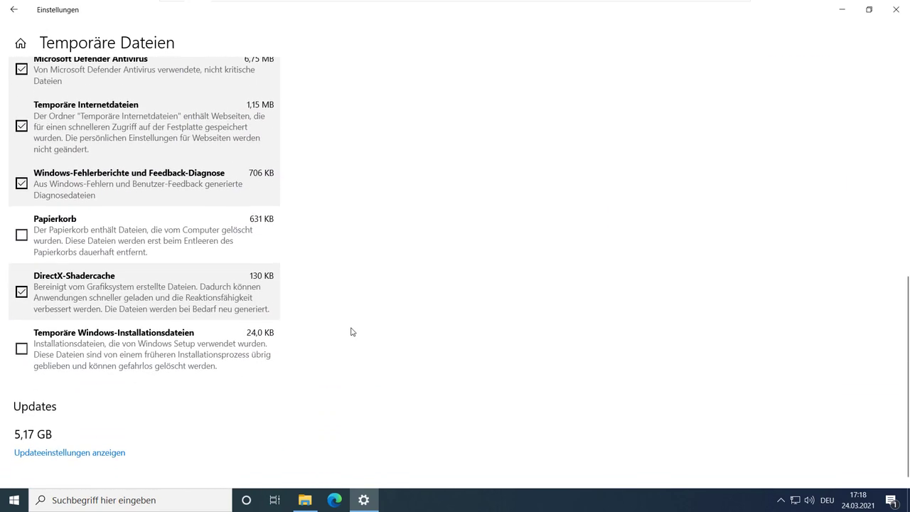
click(19, 236)
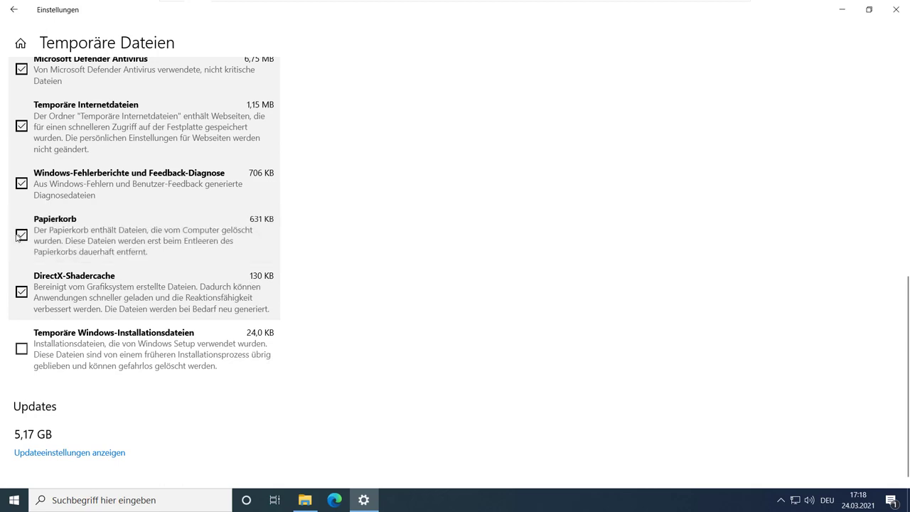
click(22, 349)
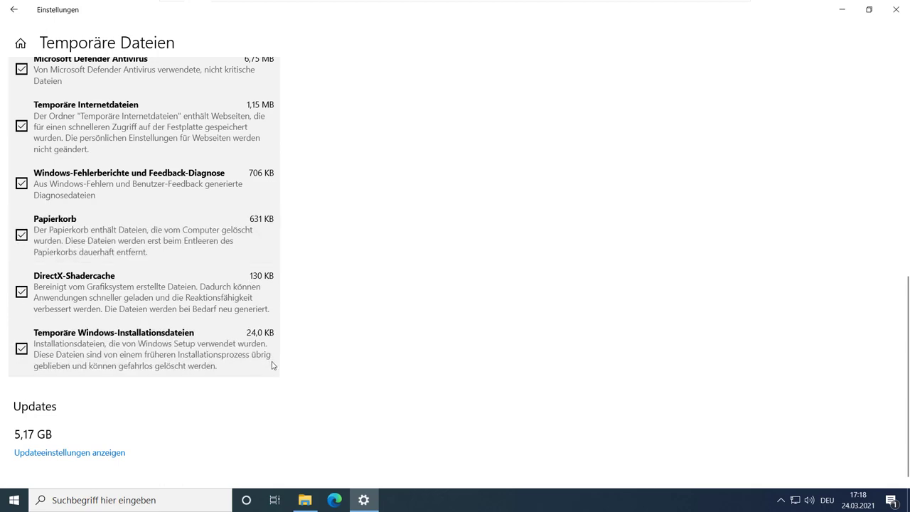
scroll(272, 365, up, 10)
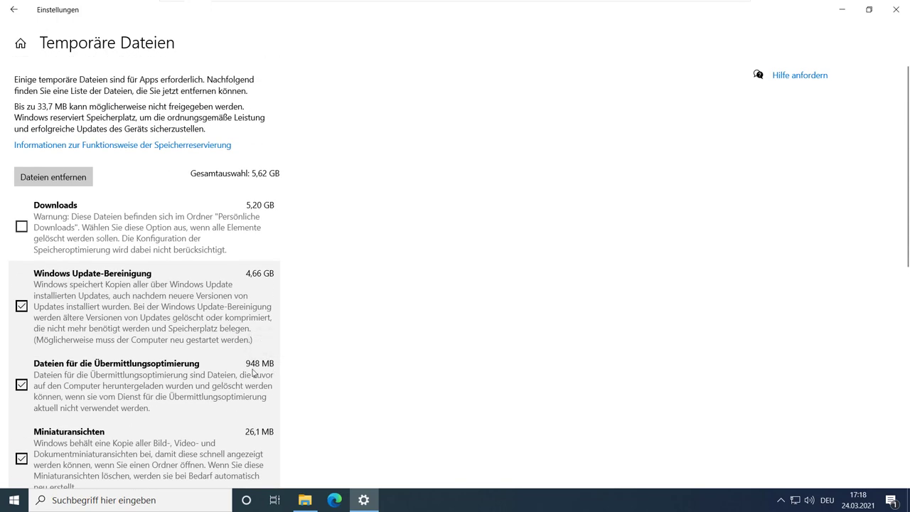
click(77, 179)
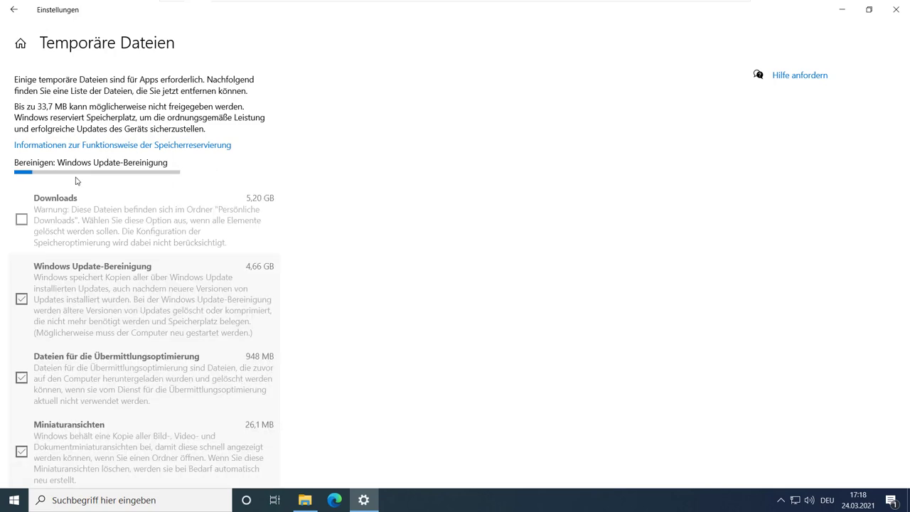
Go to Apps und Features from the storage overview, sort the apps by Größe and bring up the uninstall option for Paragon Backup & Recovery 17 CE
click(14, 9)
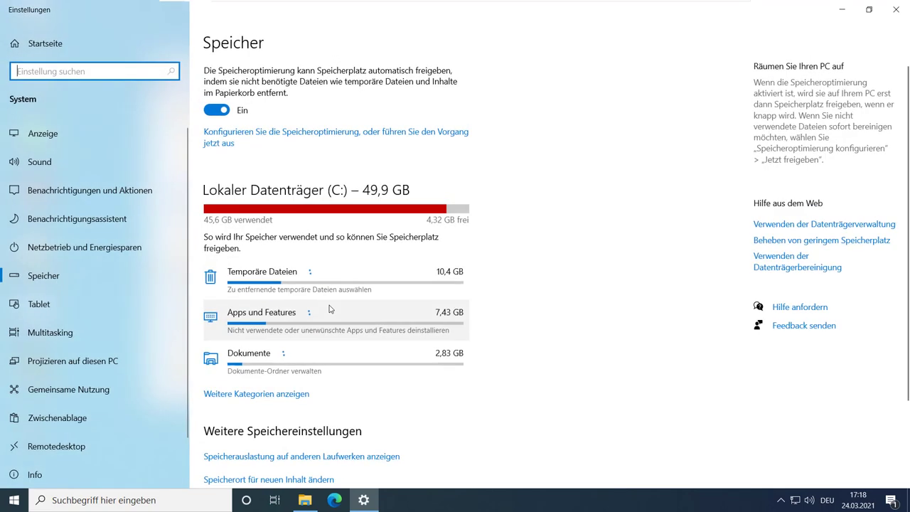
click(438, 326)
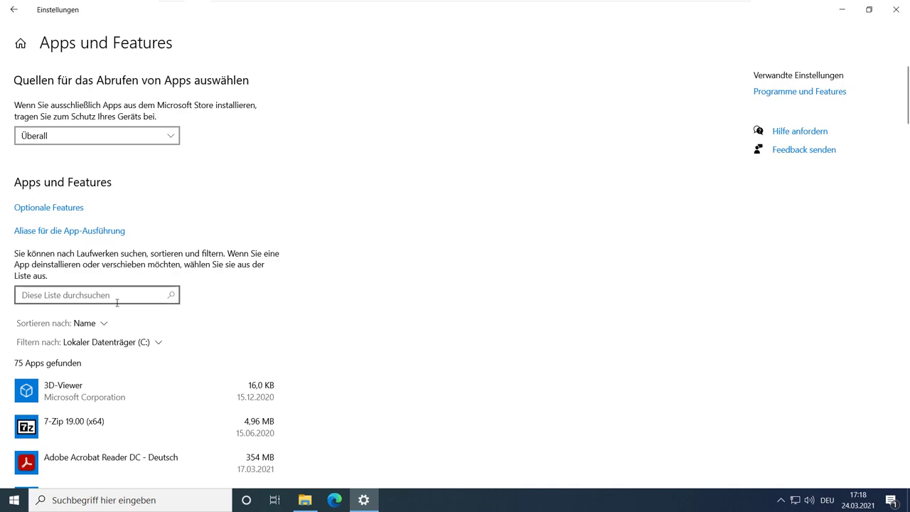
click(95, 324)
click(73, 370)
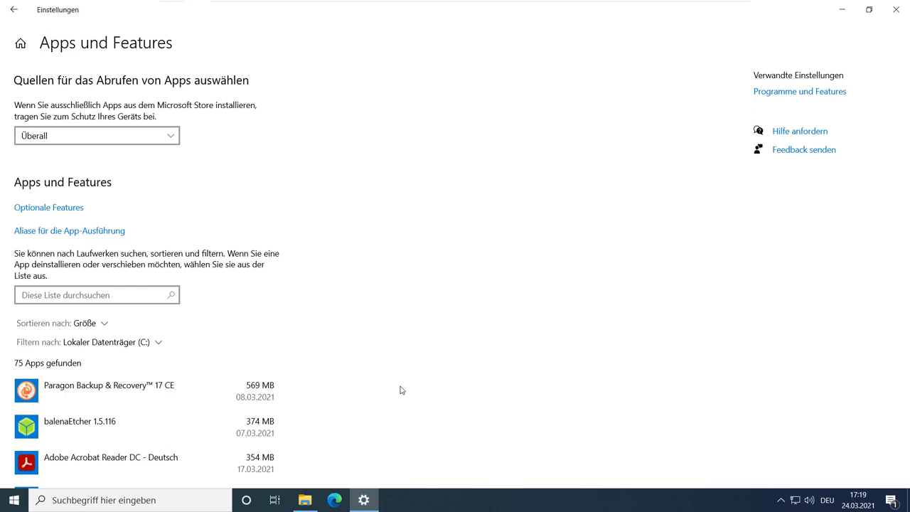
click(116, 385)
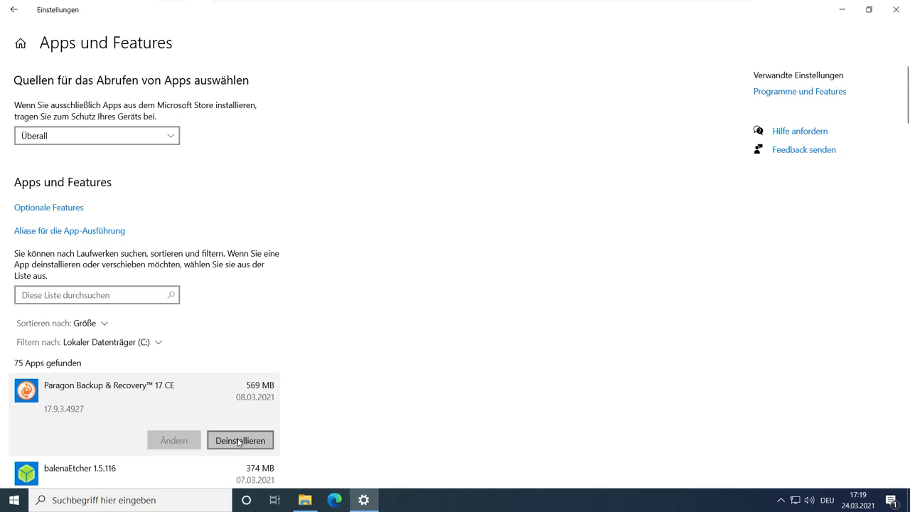
click(239, 441)
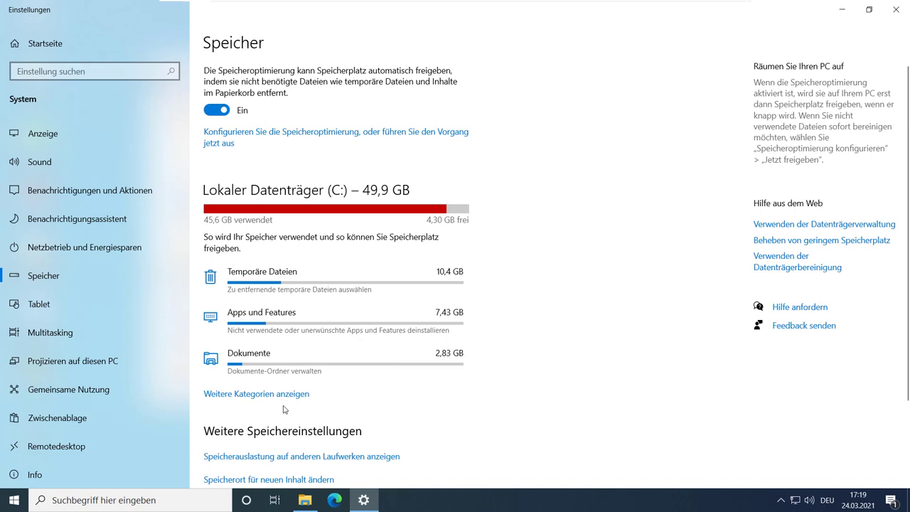
Show the additional storage categories of drive C: and examine how much space each one uses
click(285, 394)
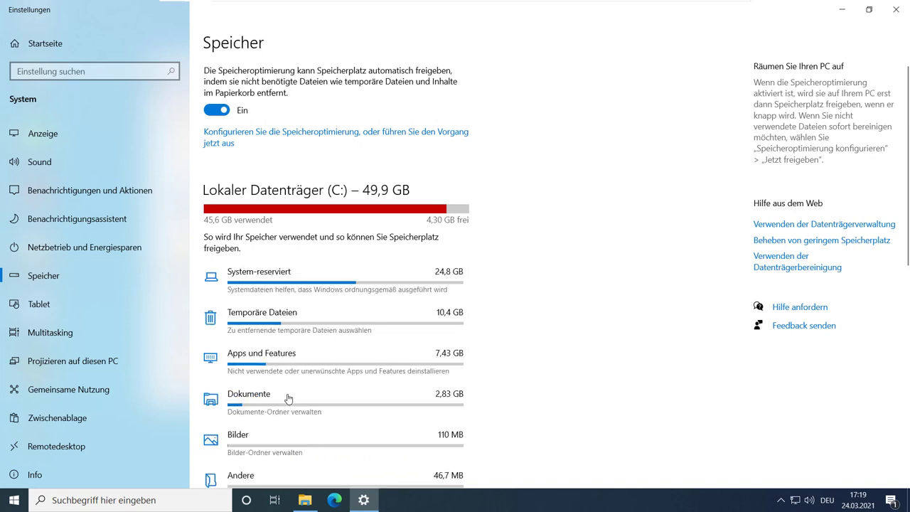
scroll(568, 367, down, 2)
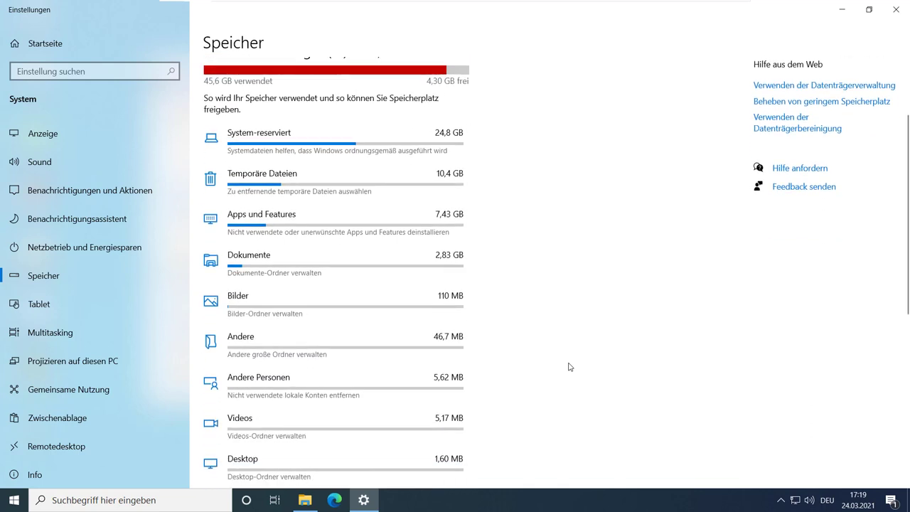
scroll(569, 367, down, 3)
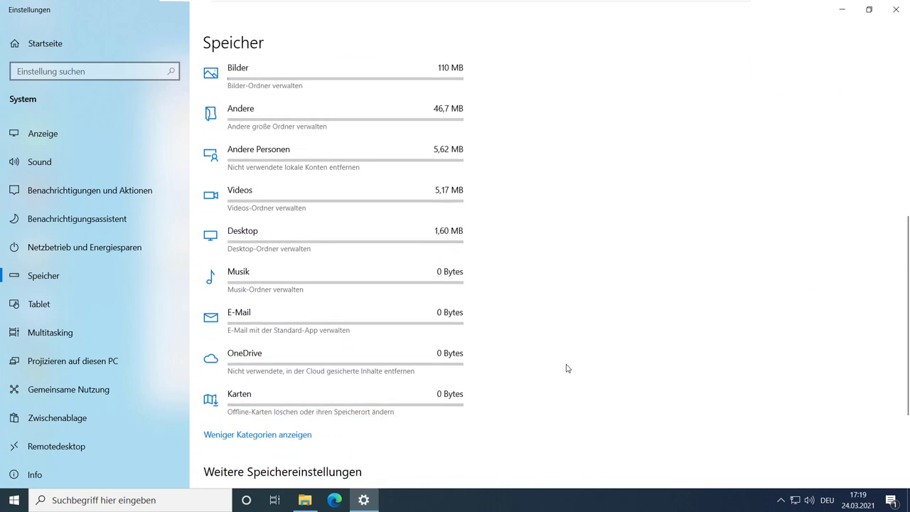
scroll(567, 368, up, 2)
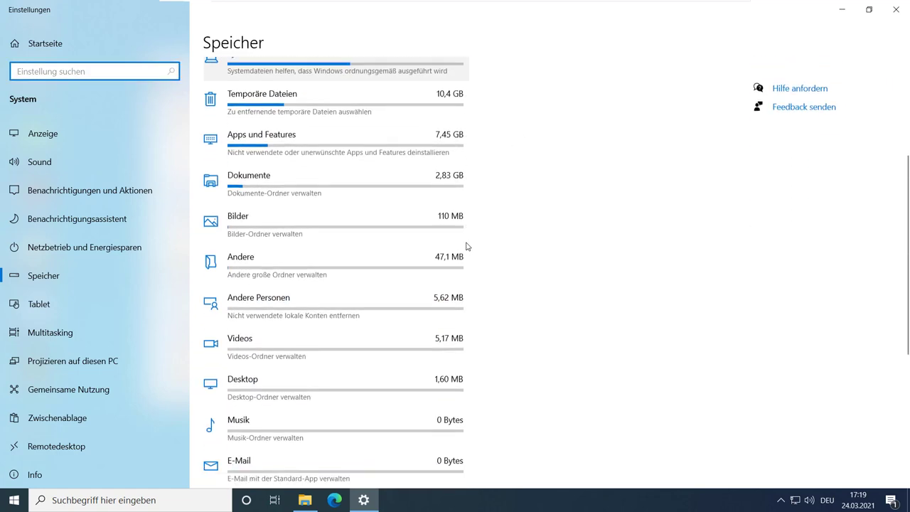
scroll(467, 246, up, 1)
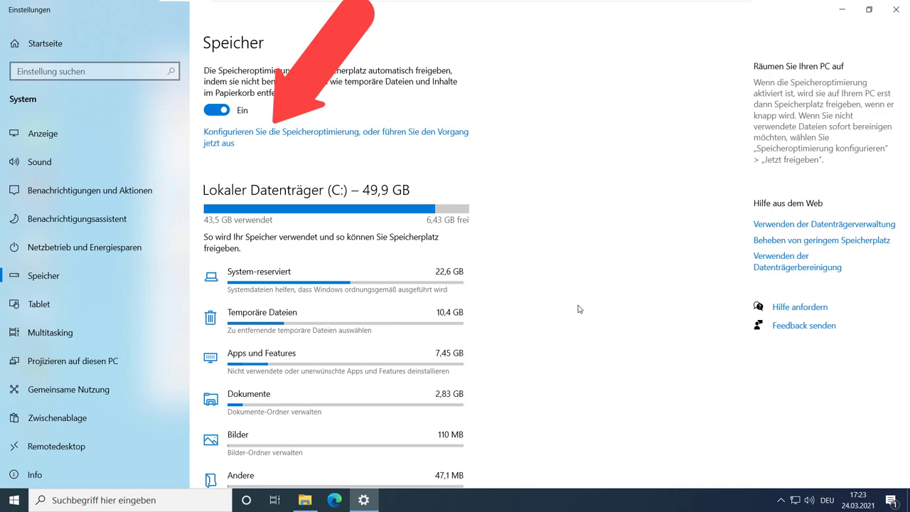
Configure Speicheroptimierung to run Jede Woche and return to the storage overview
click(420, 134)
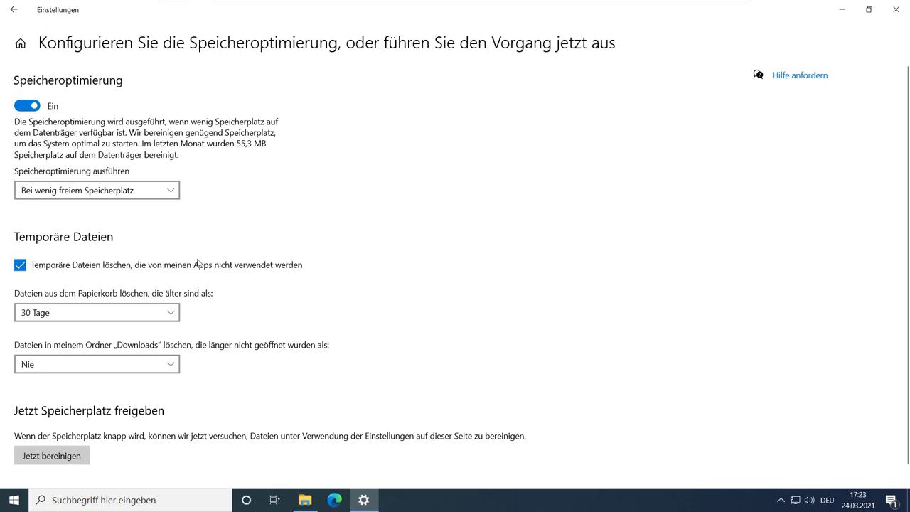
click(175, 196)
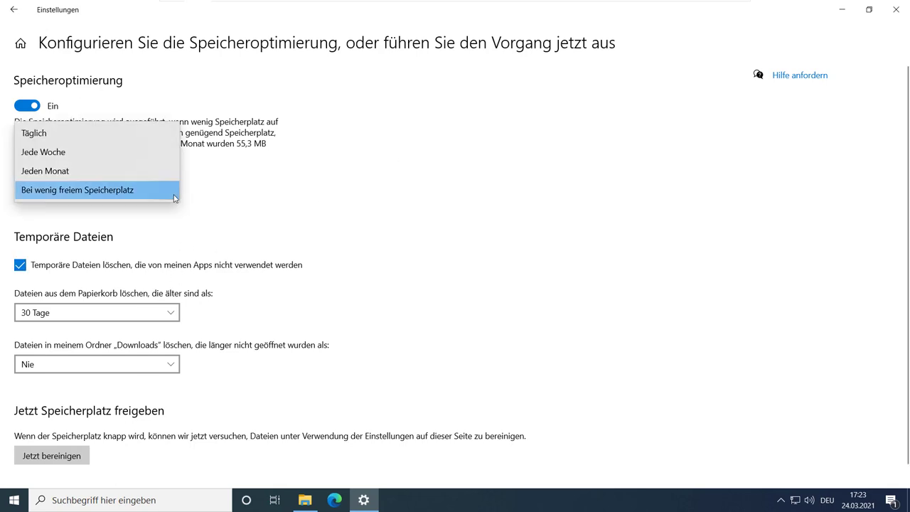
click(121, 155)
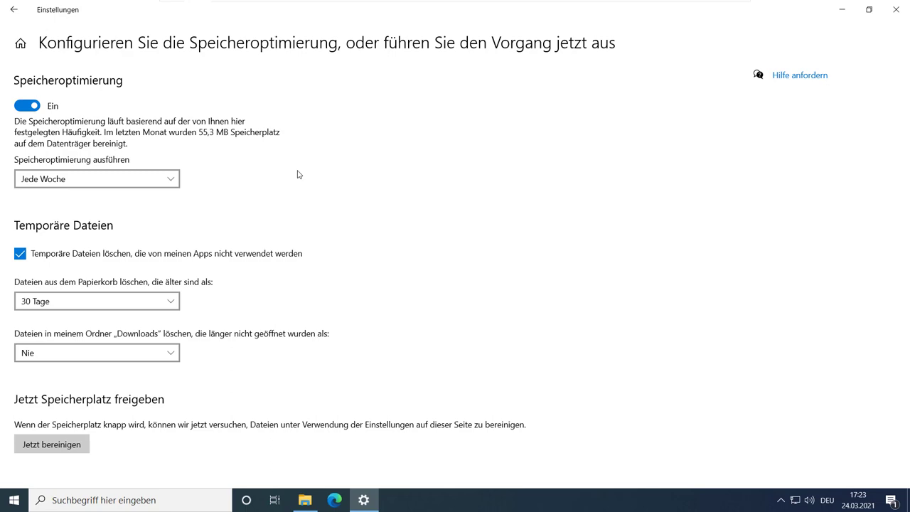
click(13, 9)
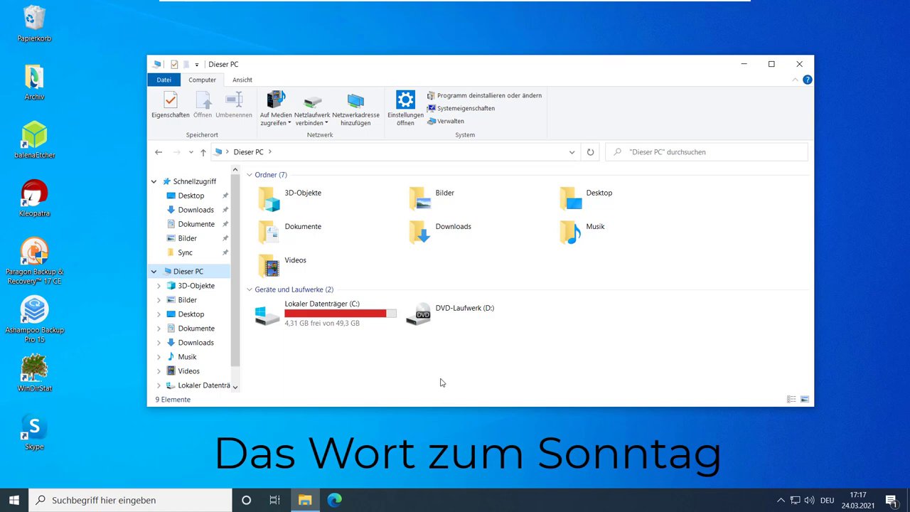
Open the Speicher settings page again by searching Windows for "datenträger" and choosing Speicheroptimierung aktivieren
click(15, 499)
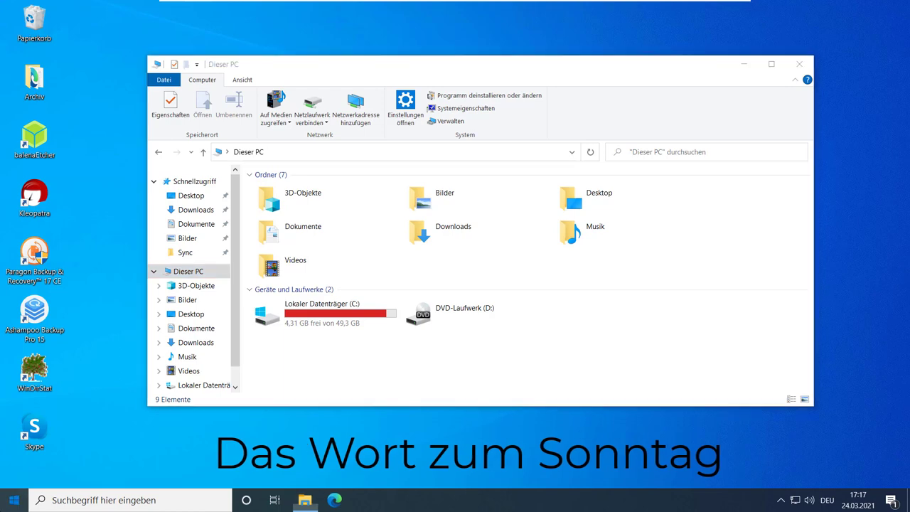
text(datenträger)
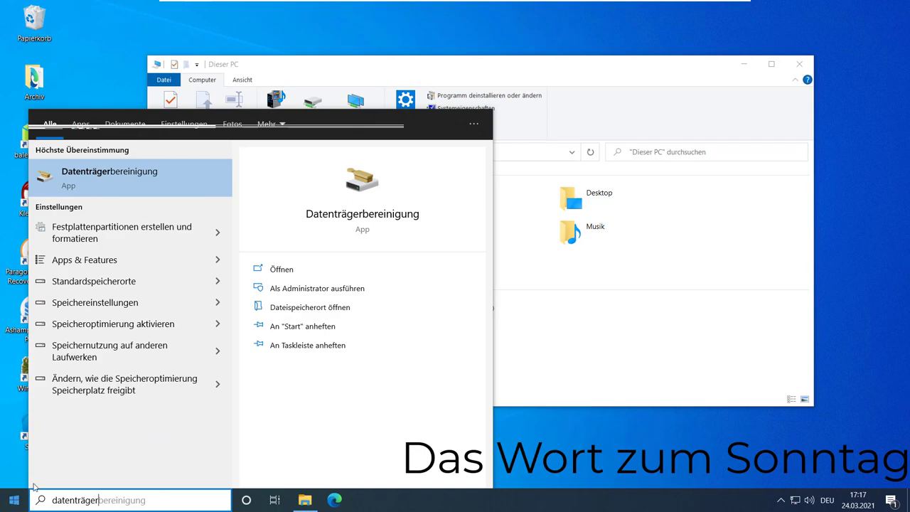
click(189, 324)
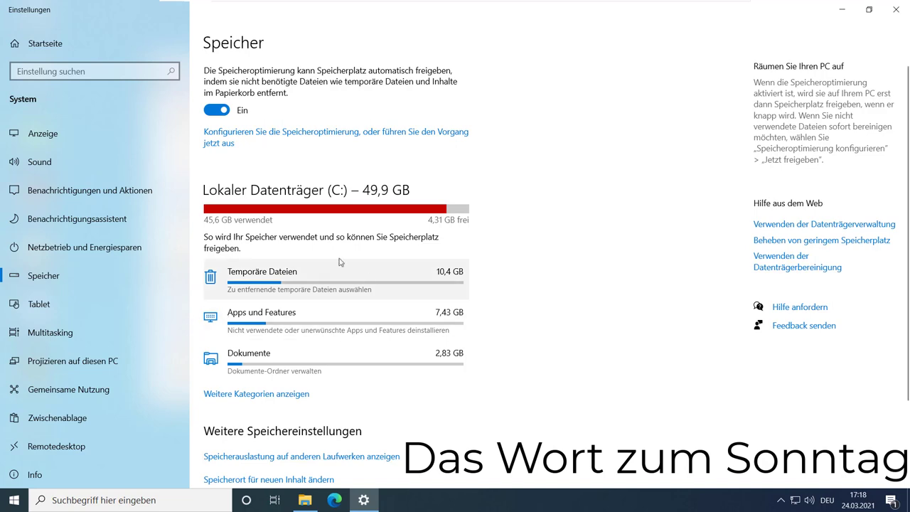
In Temporäre Dateien, add Dateien für die Übermittlungsoptimierung, Papierkorb and Temporäre Windows-Installationsdateien to the files selected for removal
click(368, 295)
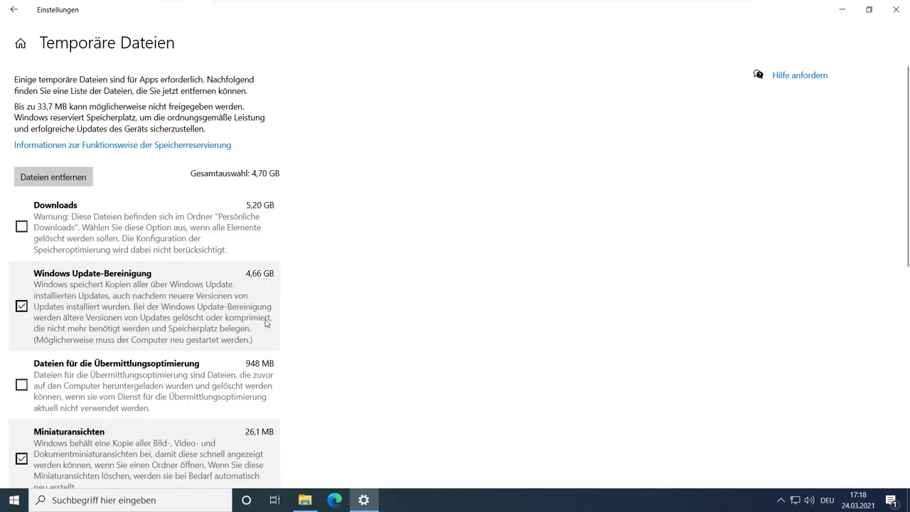
scroll(336, 341, down, 2)
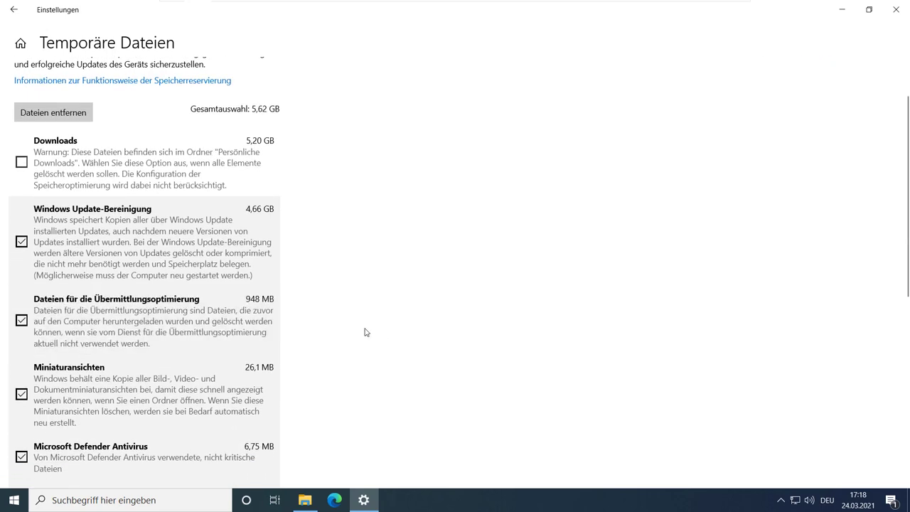
scroll(366, 332, down, 5)
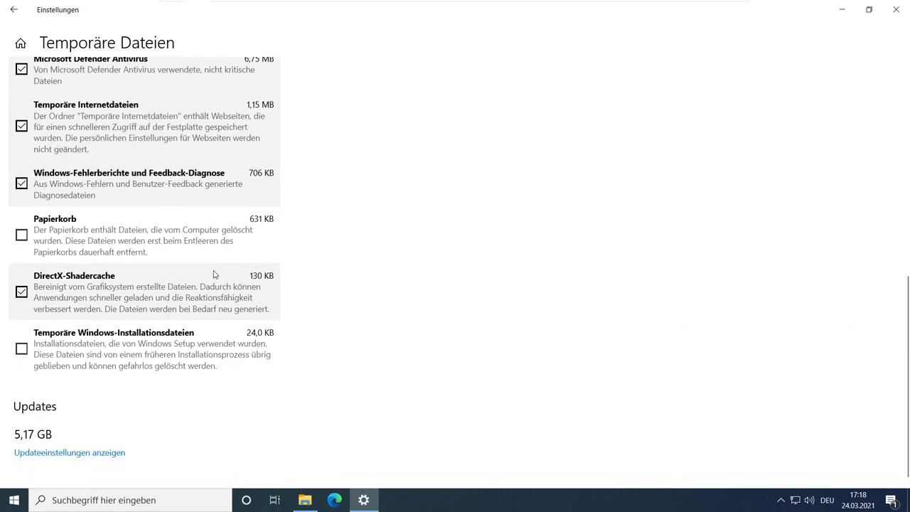
click(20, 236)
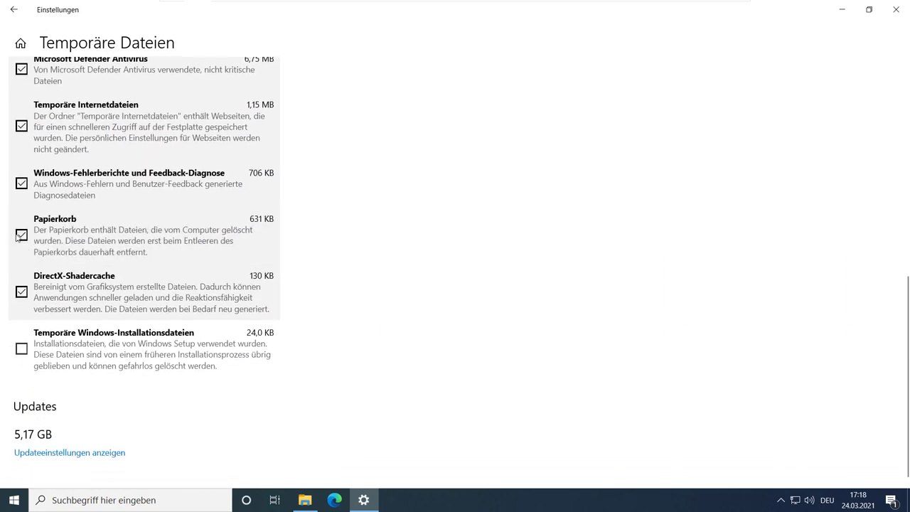
click(22, 349)
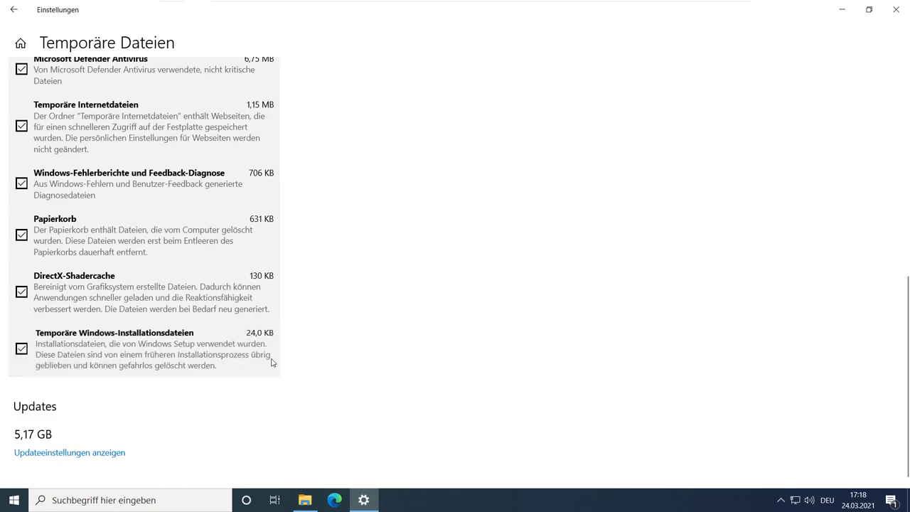